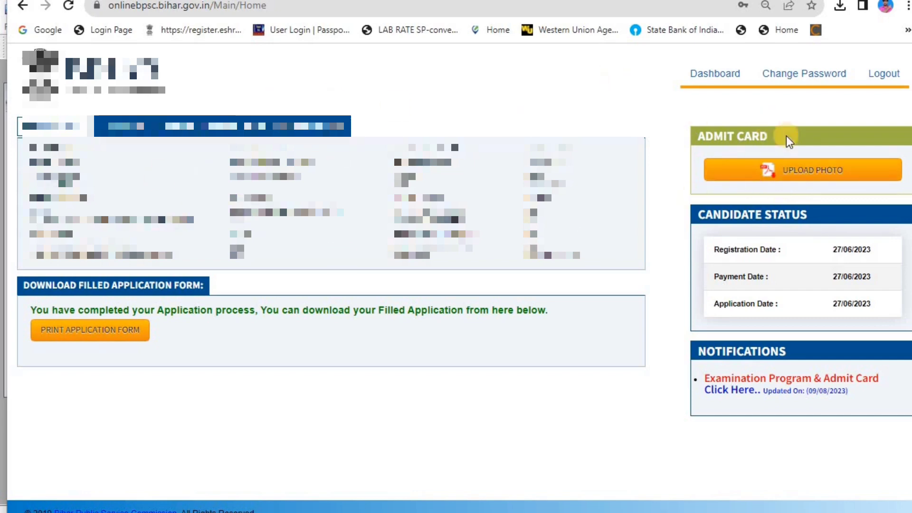
Open the admit card photo upload page and check its file size, dimension and format requirements
{"action": "left_click", "coordinate": [812, 172]}
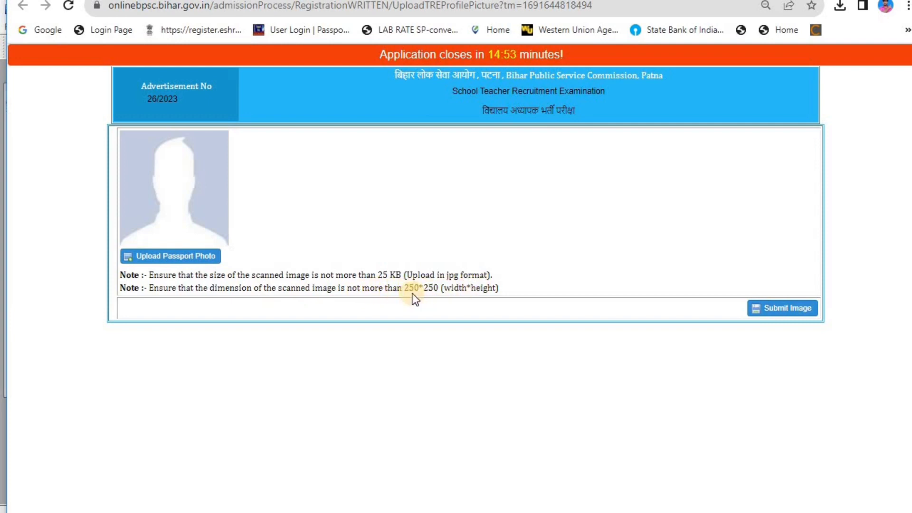
{"action": "left_click_drag", "start_coordinate": [403, 289], "coordinate": [440, 289]}
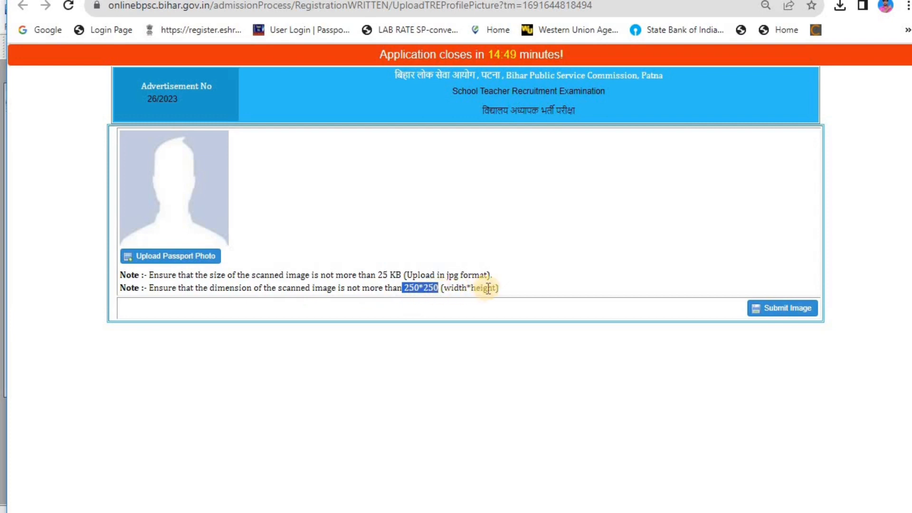
{"action": "left_click_drag", "start_coordinate": [377, 274], "coordinate": [406, 275]}
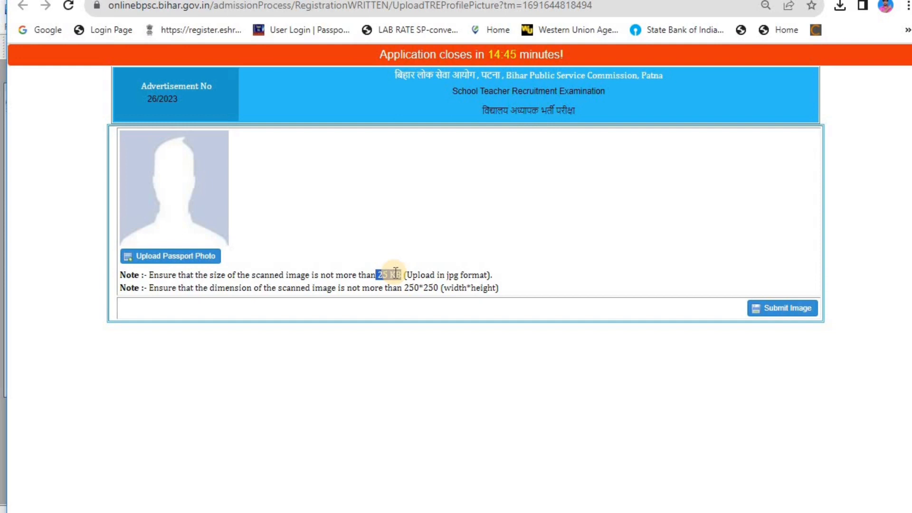
{"action": "left_click_drag", "start_coordinate": [371, 274], "coordinate": [387, 274]}
{"action": "left_click_drag", "start_coordinate": [447, 276], "coordinate": [463, 276]}
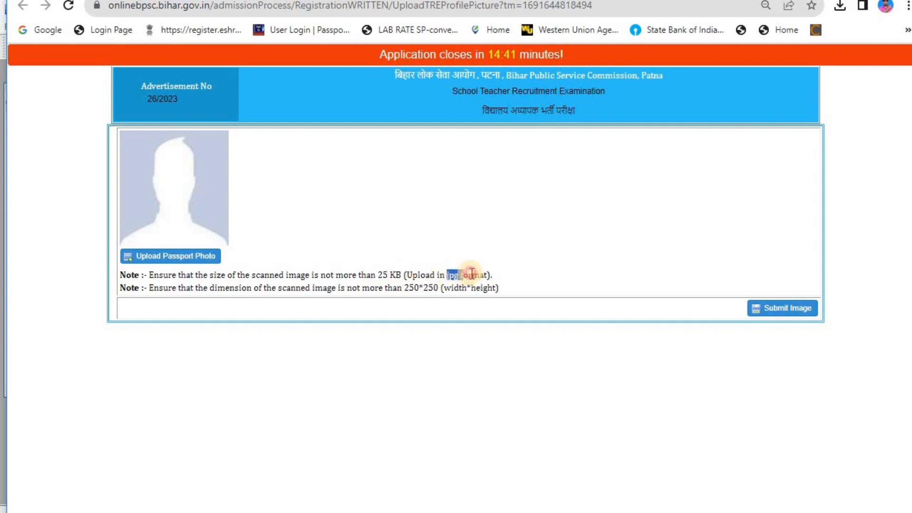
{"action": "left_click", "coordinate": [313, 318]}
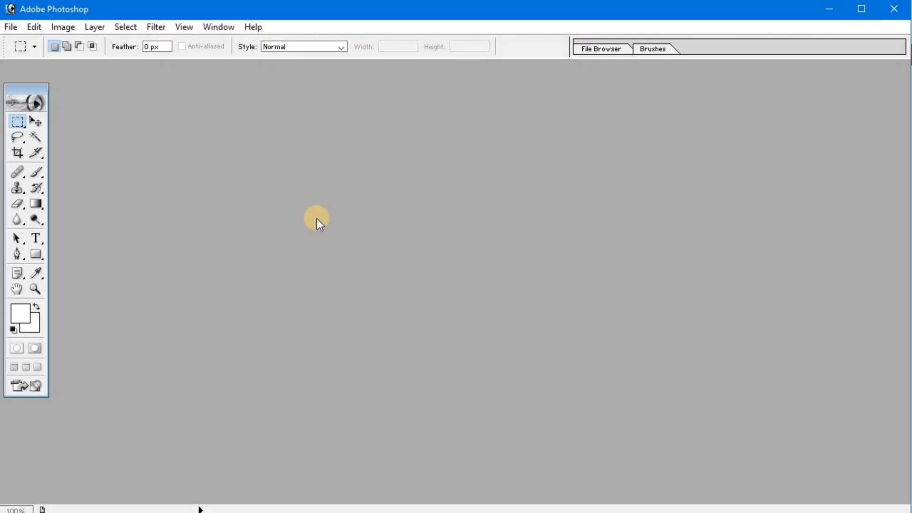
{"action": "key", "text": "ctrl+n"}
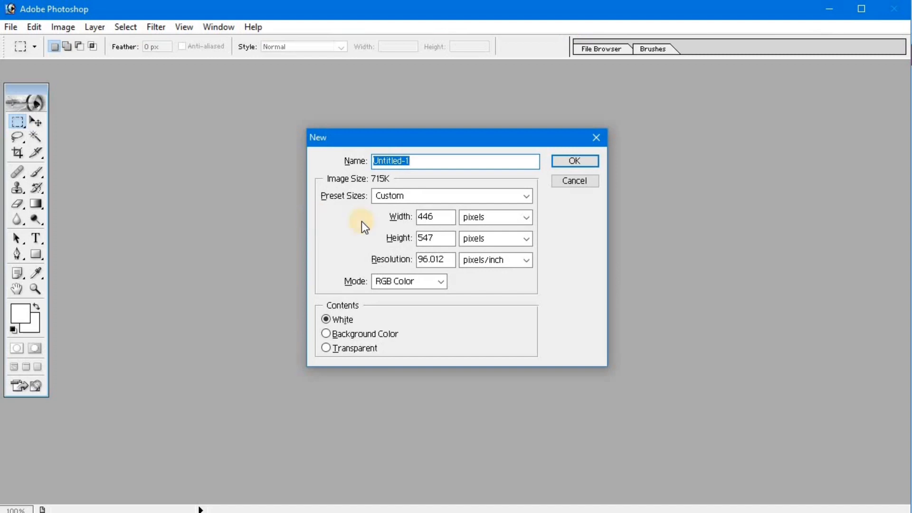
{"action": "double_click", "coordinate": [438, 216]}
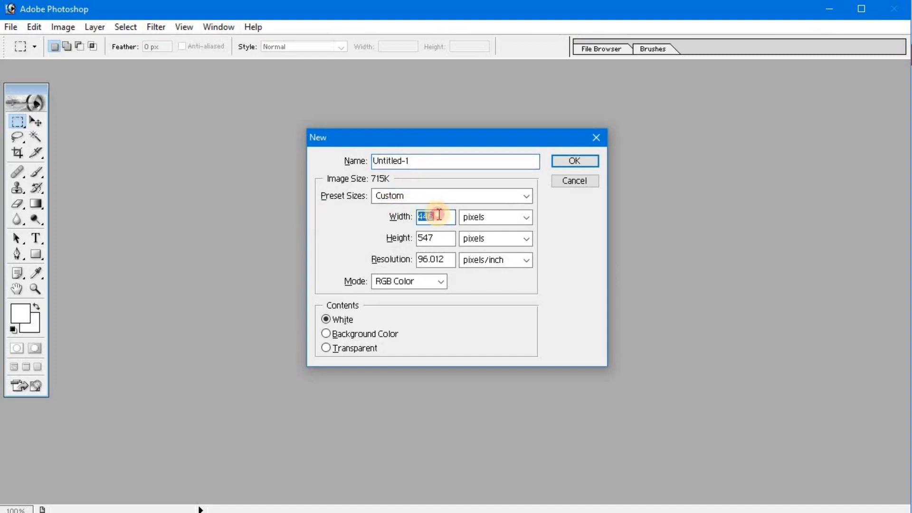
{"action": "left_click", "coordinate": [439, 217]}
{"action": "type", "text": "25"}
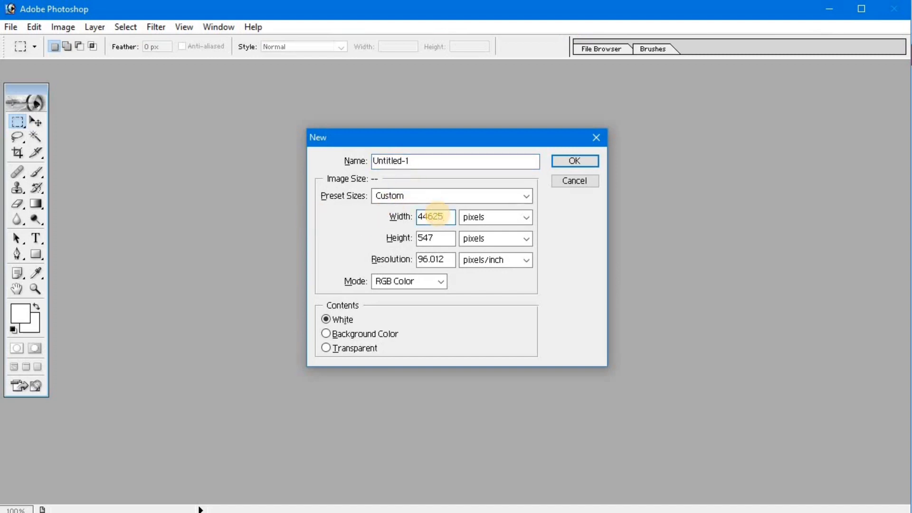
{"action": "type", "text": "2"}
{"action": "double_click", "coordinate": [433, 216]}
{"action": "type", "text": "250"}
{"action": "key", "text": "Tab"}
{"action": "key", "text": "Tab"}
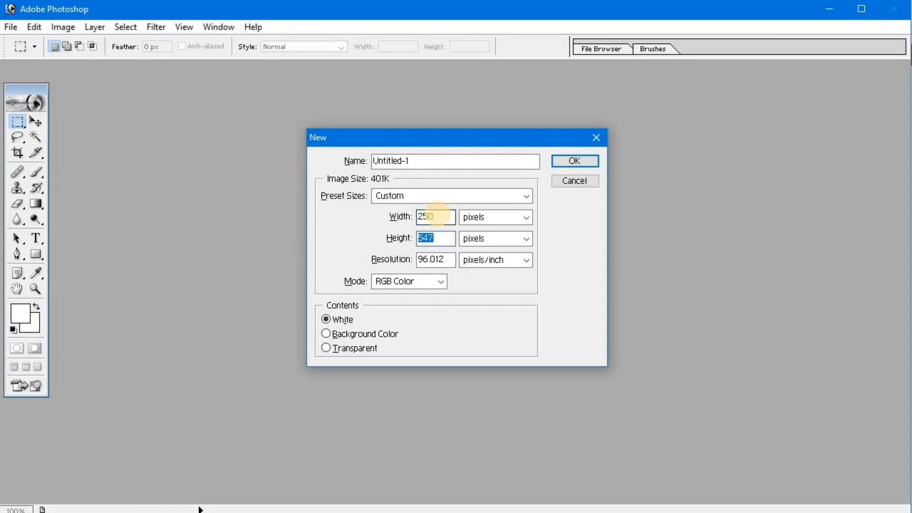
{"action": "type", "text": "250"}
{"action": "key", "text": "Tab"}
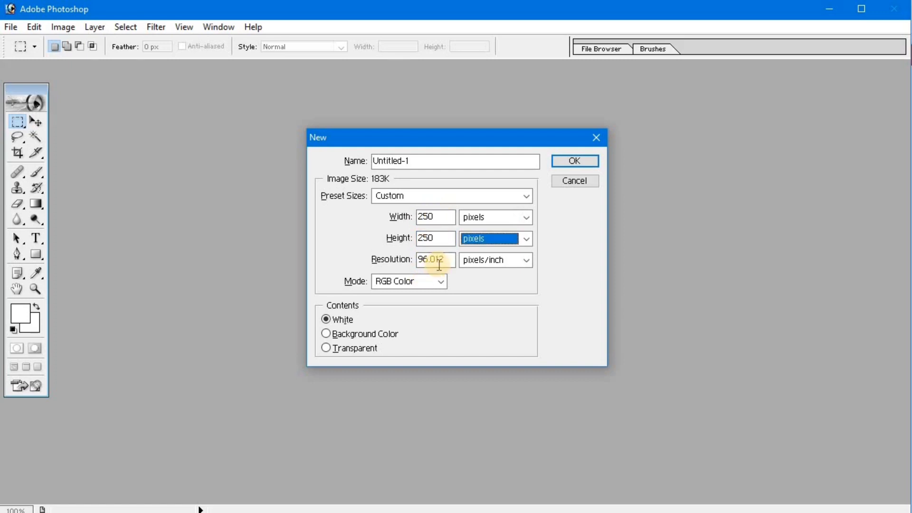
{"action": "left_click", "coordinate": [433, 260]}
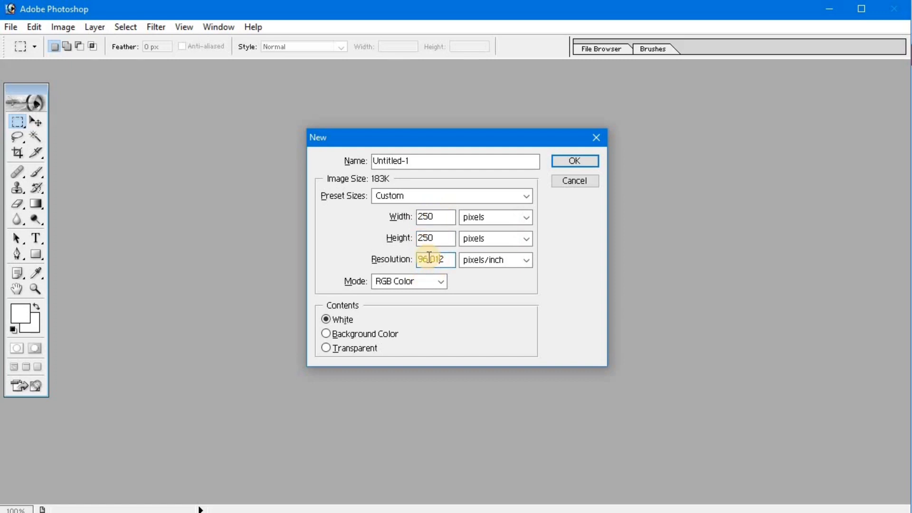
{"action": "key", "text": "BackSpace"}
{"action": "key", "text": "BackSpace"}
{"action": "key", "text": "BackSpace"}
{"action": "type", "text": "200"}
{"action": "key", "text": "Return"}
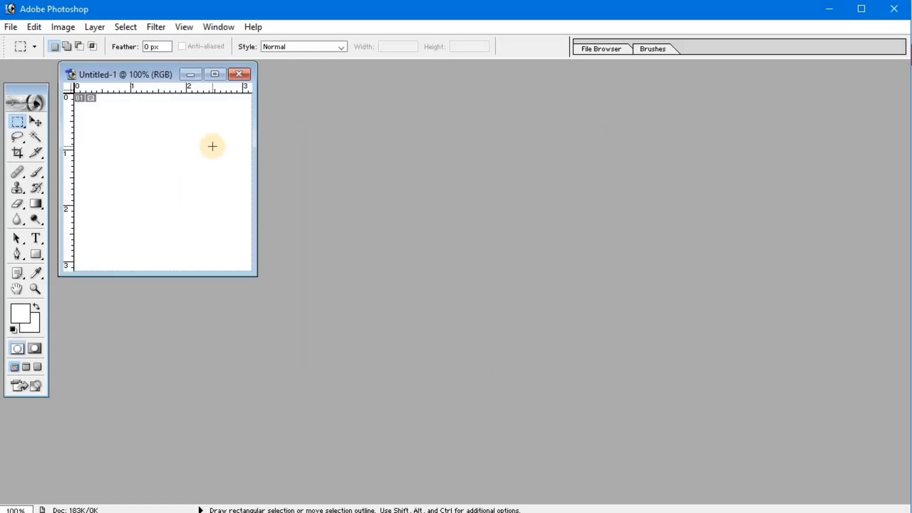
{"action": "left_click_drag", "start_coordinate": [142, 74], "coordinate": [243, 115]}
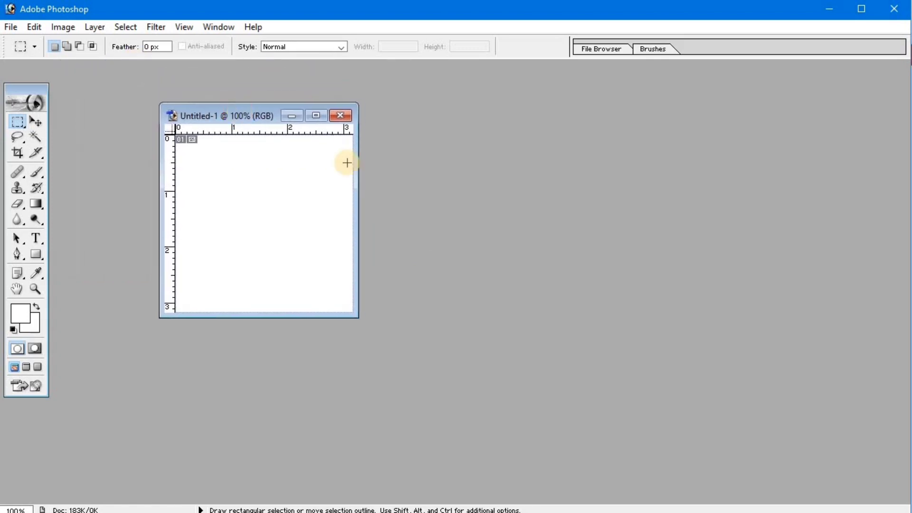
{"action": "left_click", "coordinate": [338, 118]}
Create a new white RGB document 250 pixels wide and 250 pixels high at 200 pixels/inch
{"action": "key", "text": "ctrl+n"}
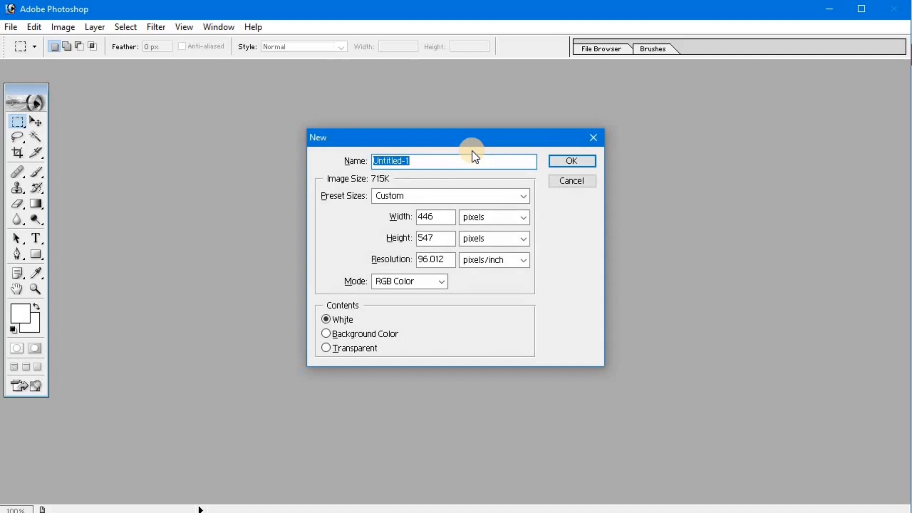
{"action": "key", "text": "Tab"}
{"action": "key", "text": "Tab"}
{"action": "type", "text": "250"}
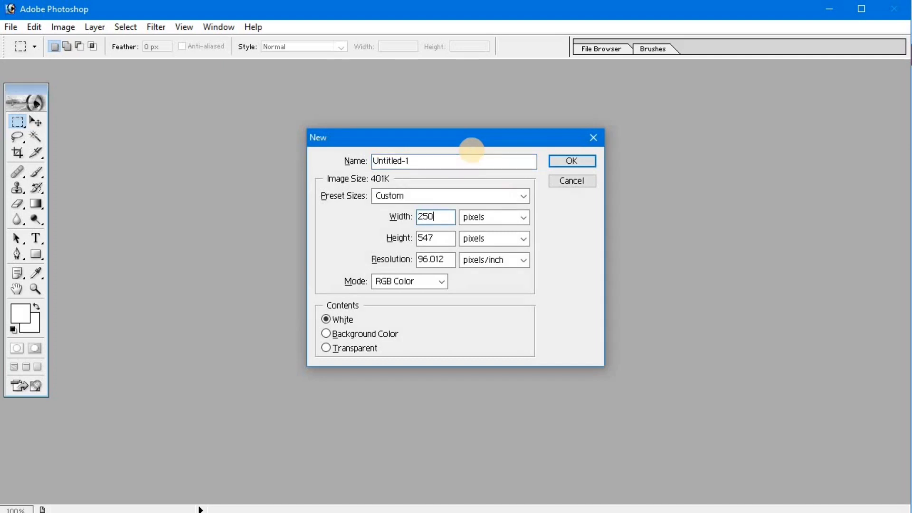
{"action": "key", "text": "Tab"}
{"action": "key", "text": "Tab"}
{"action": "type", "text": "250"}
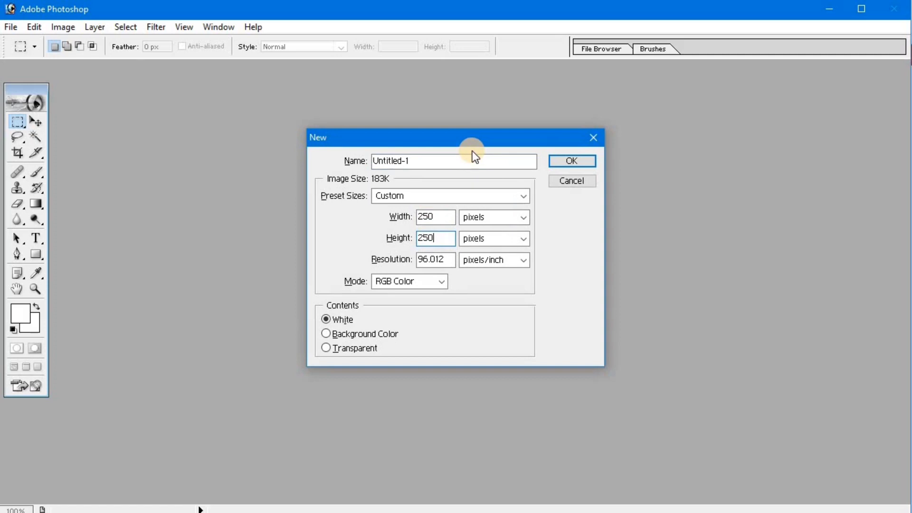
{"action": "key", "text": "Tab"}
{"action": "key", "text": "Tab"}
{"action": "type", "text": "200"}
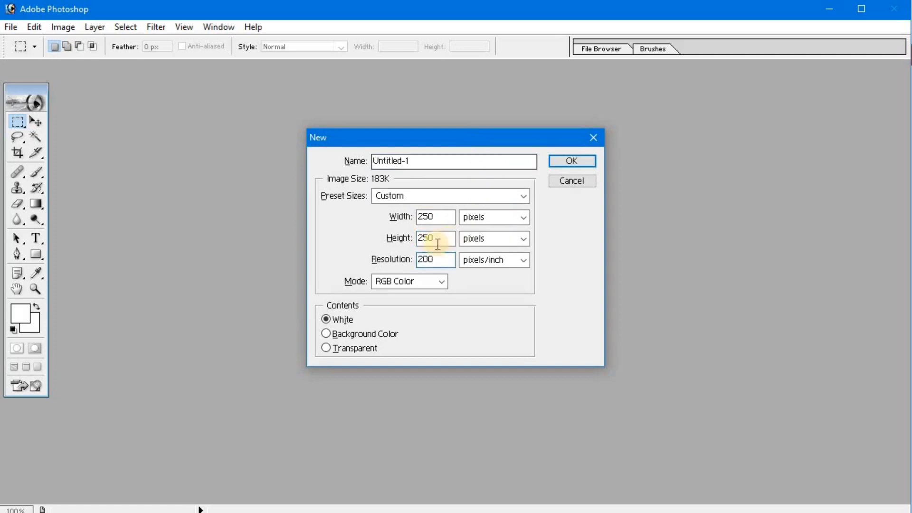
{"action": "double_click", "coordinate": [429, 260]}
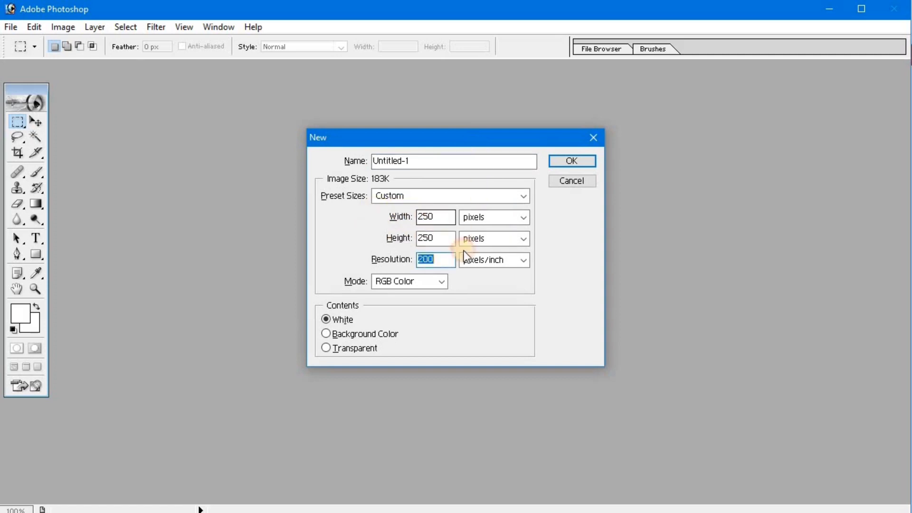
{"action": "left_click", "coordinate": [572, 161]}
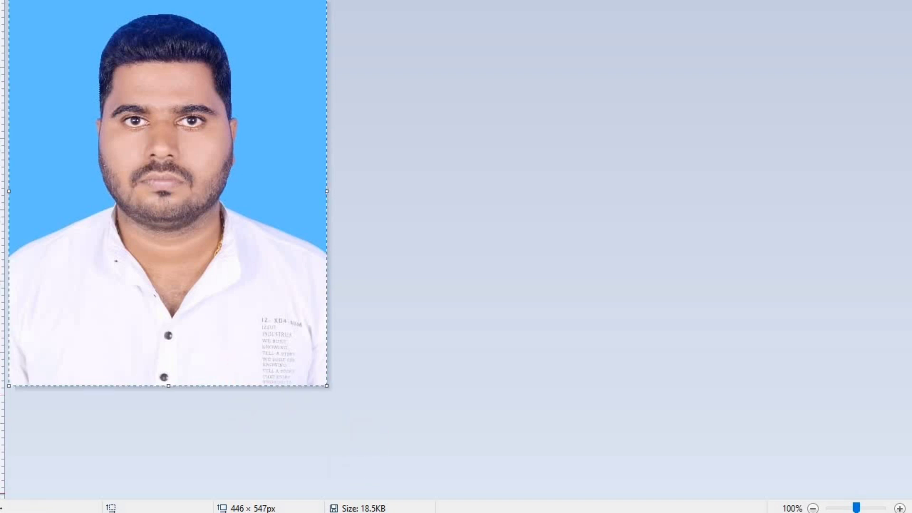
Return to Photoshop, paste the copied passport photo into the new document and maximize the document window
{"action": "key", "text": "alt+Tab"}
{"action": "key", "text": "ctrl+v"}
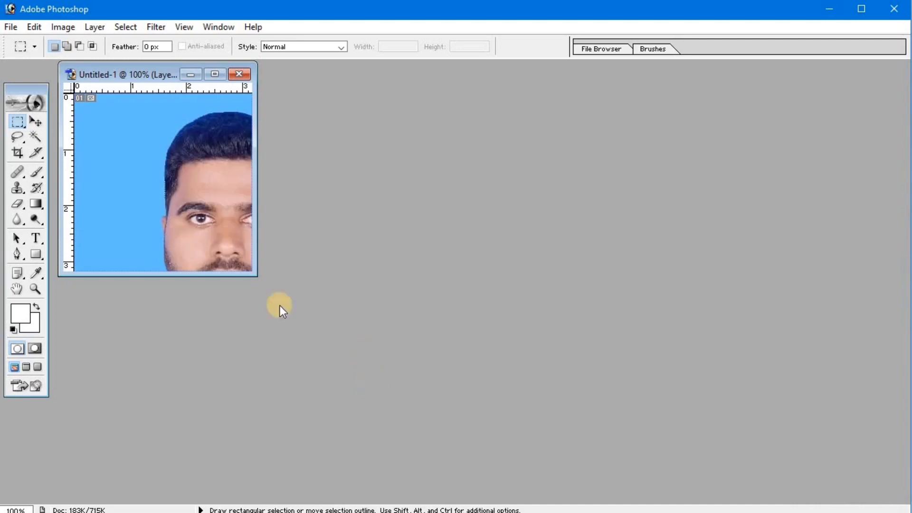
{"action": "left_click", "coordinate": [216, 74]}
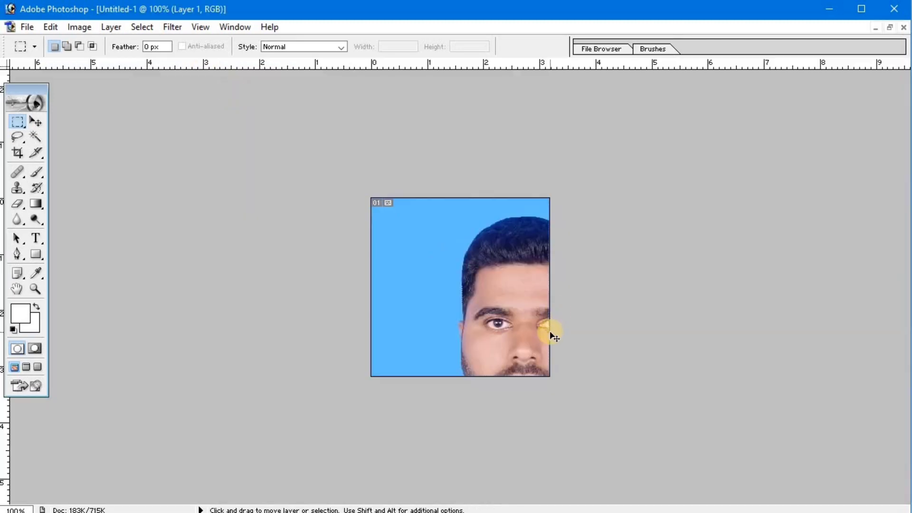
Scale the pasted photo with Free Transform so the whole portrait exactly fills the square canvas
{"action": "key", "text": "ctrl+t"}
{"action": "key", "text": "ctrl+minus"}
{"action": "key", "text": "ctrl+minus"}
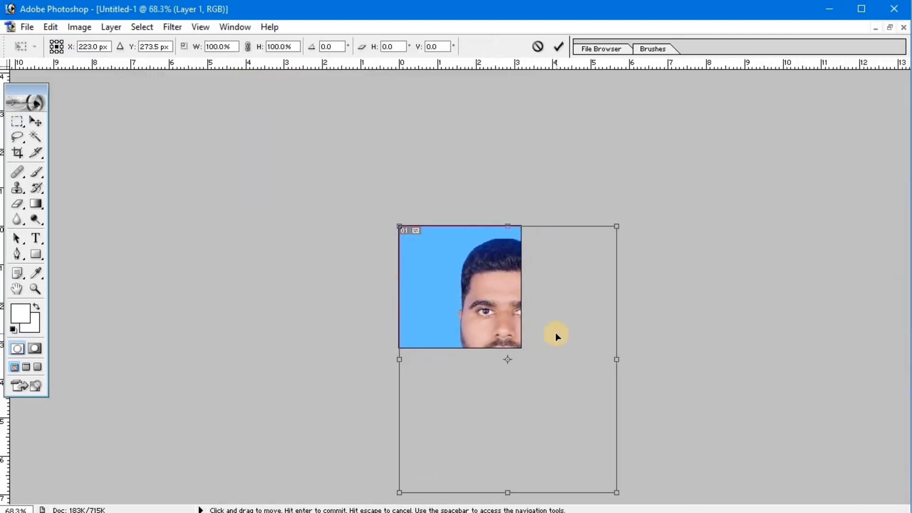
{"action": "left_click_drag", "start_coordinate": [578, 443], "coordinate": [505, 335]}
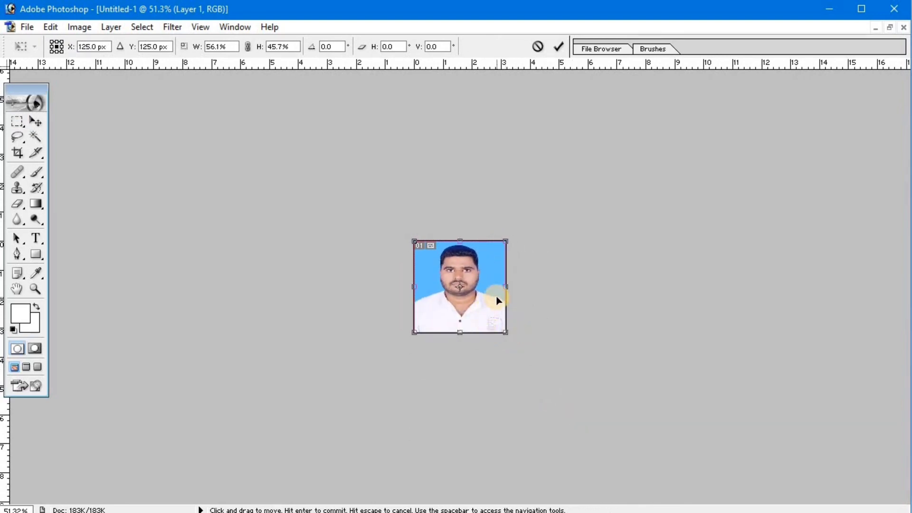
{"action": "key", "text": "Return"}
{"action": "key", "text": "m"}
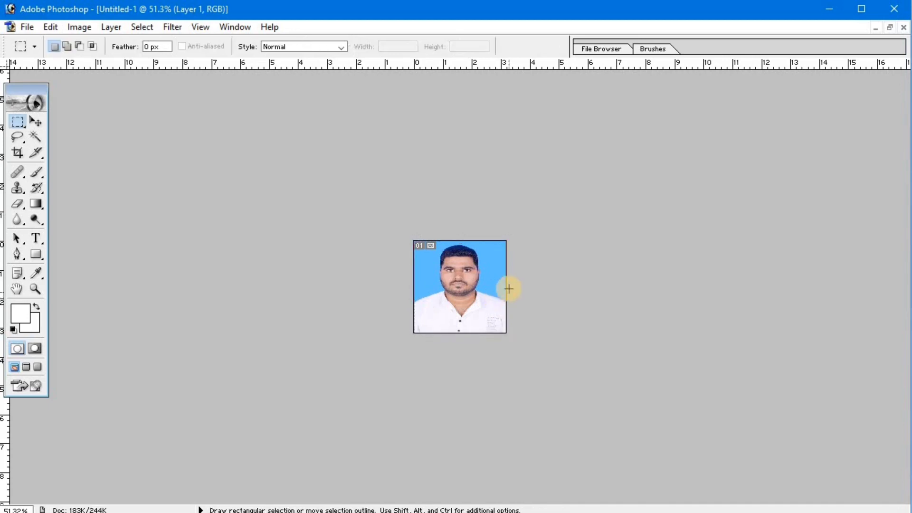
{"action": "scroll", "coordinate": [509, 288], "scroll_direction": "up", "scroll_amount": 3}
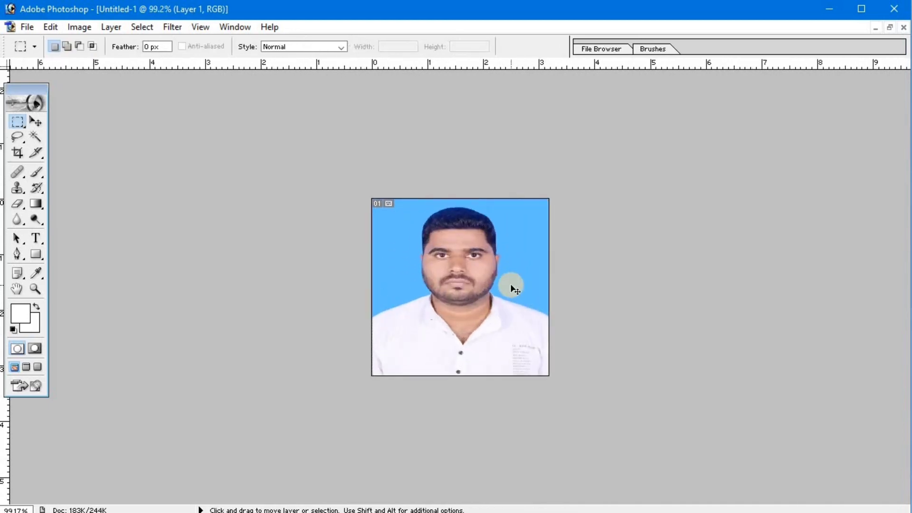
Set the image to save on the Desktop under the name photo in JPEG format
{"action": "key", "text": "ctrl+s"}
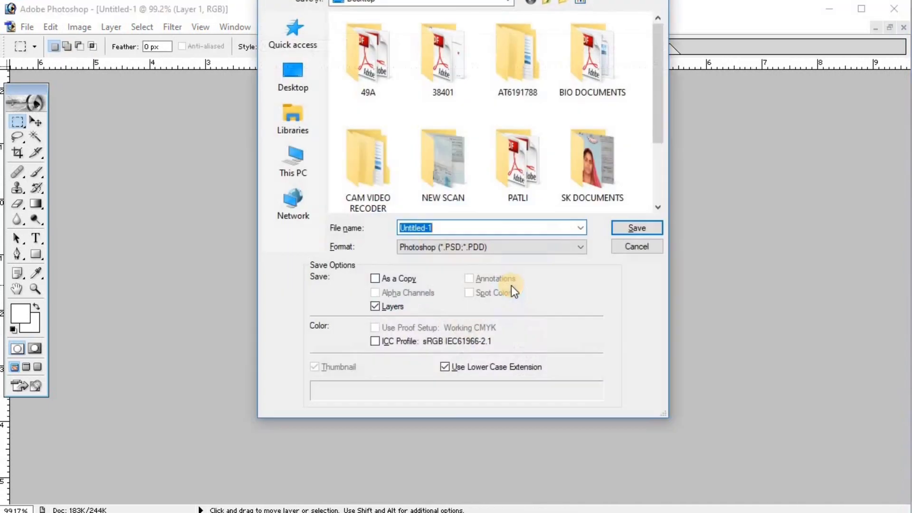
{"action": "left_click", "coordinate": [304, 71]}
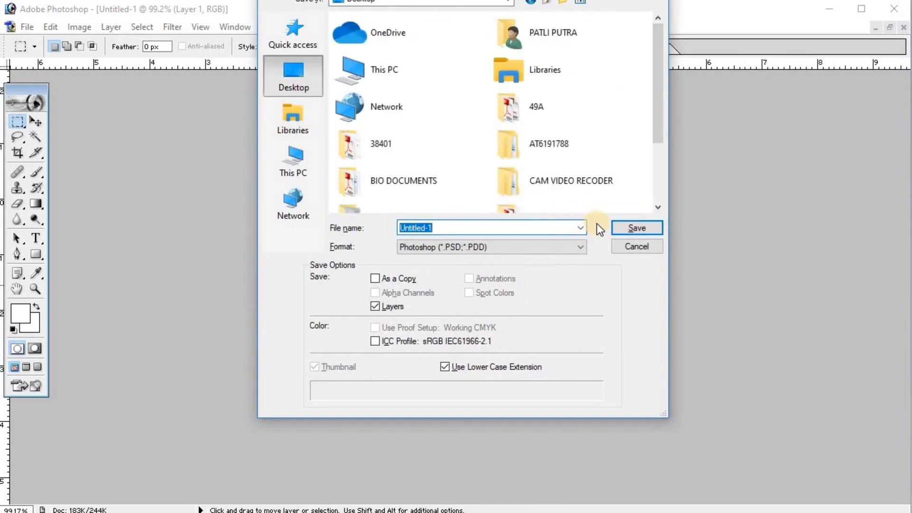
{"action": "type", "text": "pdf"}
{"action": "key", "text": "BackSpace"}
{"action": "key", "text": "BackSpace"}
{"action": "key", "text": "Tab"}
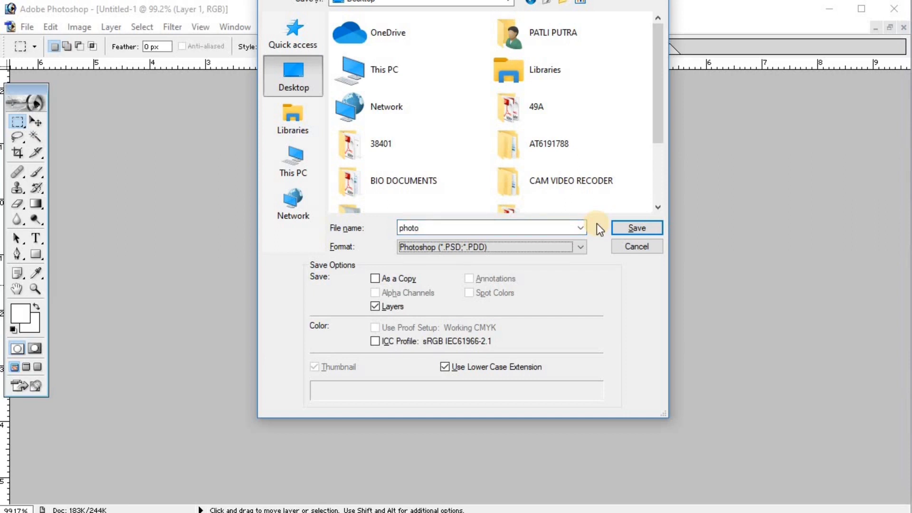
{"action": "key", "text": "j"}
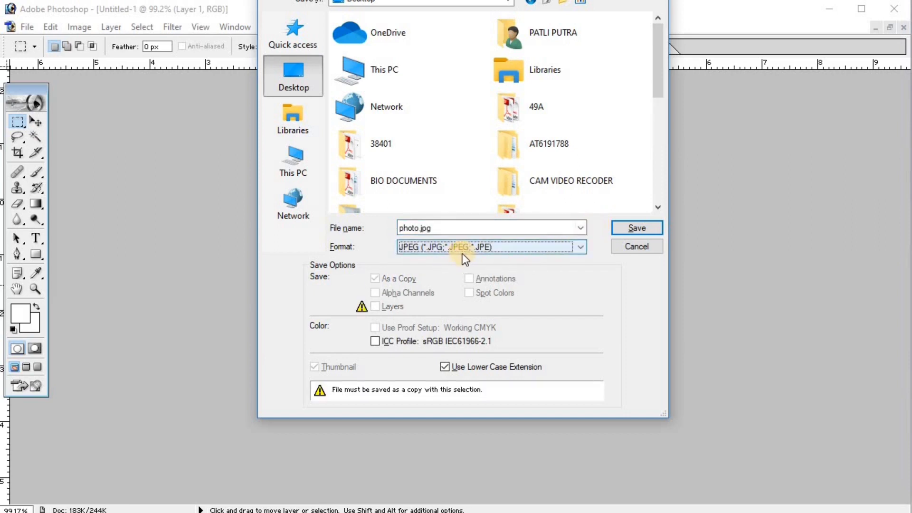
Save the JPEG over the existing PHOTO.jpg, using low quality and the Baseline ("Standard") format option
{"action": "left_click", "coordinate": [635, 229]}
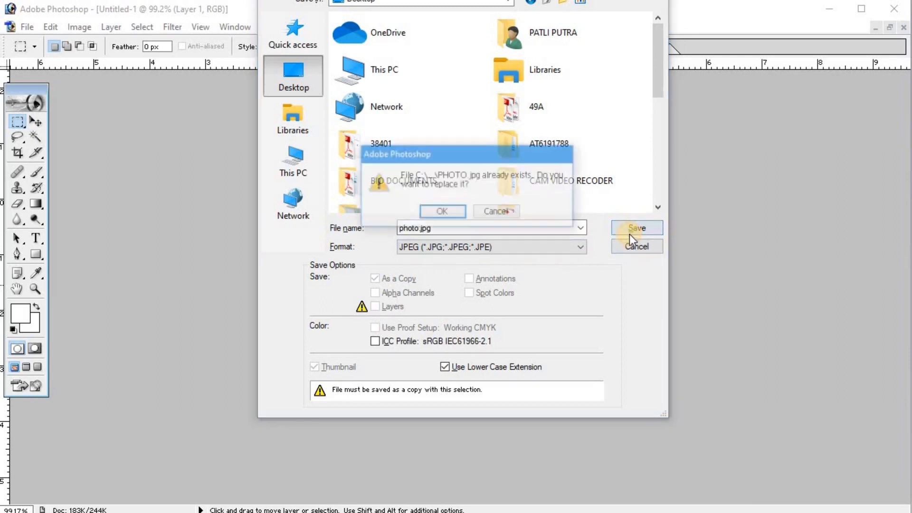
{"action": "left_click", "coordinate": [441, 213]}
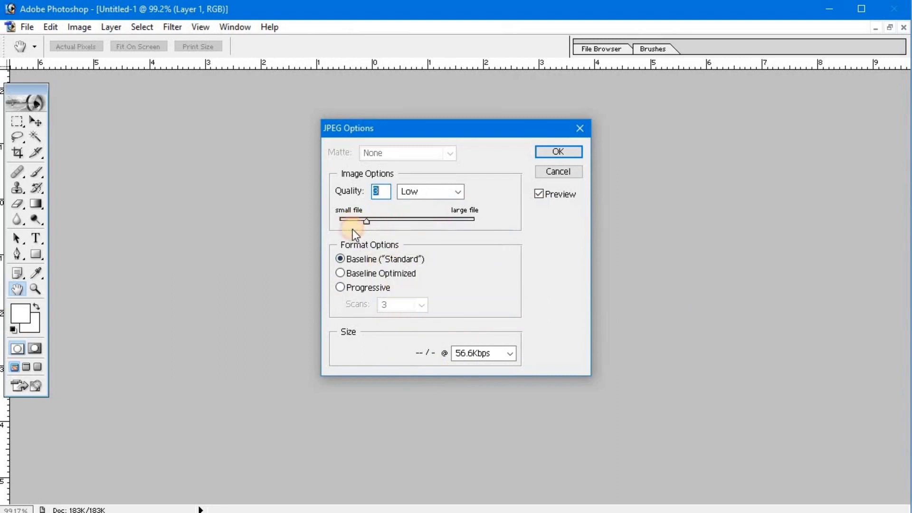
{"action": "mouse_move", "coordinate": [354, 227]}
{"action": "left_mouse_down"}
{"action": "mouse_move", "coordinate": [401, 223]}
{"action": "mouse_move", "coordinate": [370, 229]}
{"action": "left_mouse_up"}
{"action": "left_click", "coordinate": [557, 152]}
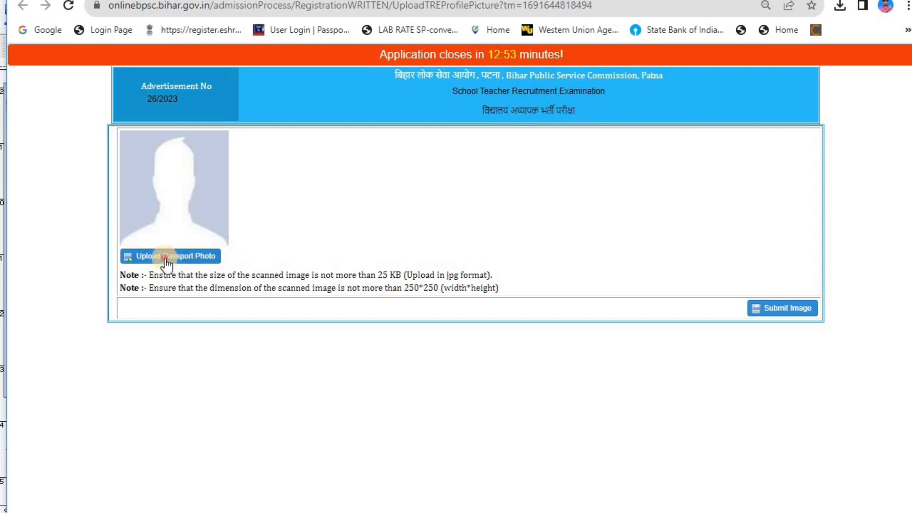
In the browser's upload page, load the PHOTO image from the Desktop as the passport photo
{"action": "left_click", "coordinate": [184, 261]}
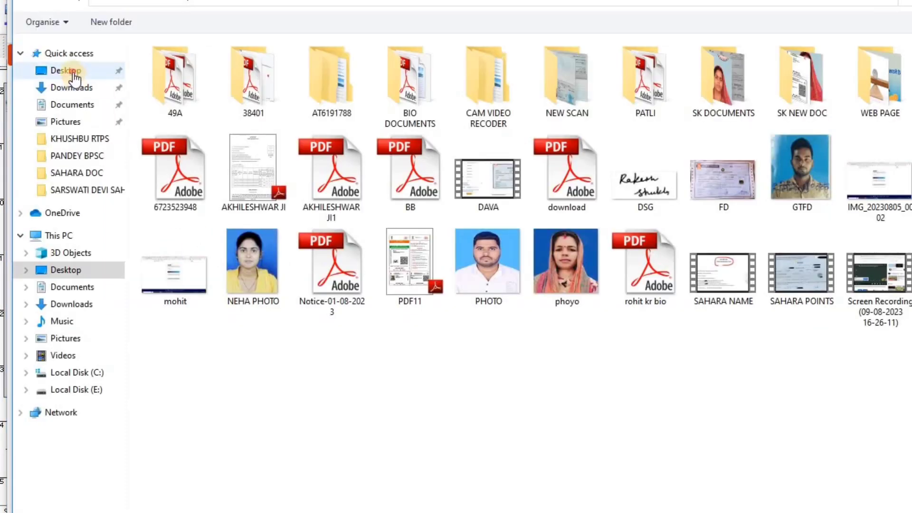
{"action": "left_click", "coordinate": [71, 72]}
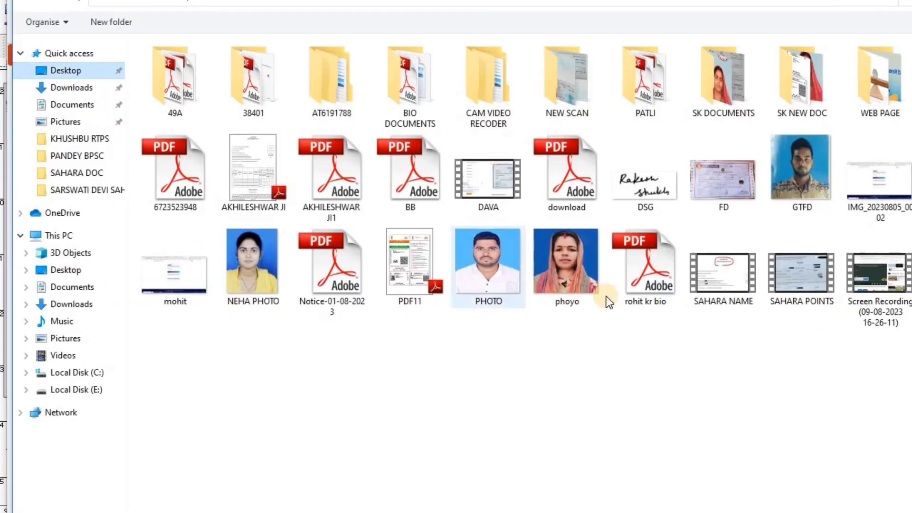
{"action": "double_click", "coordinate": [488, 259]}
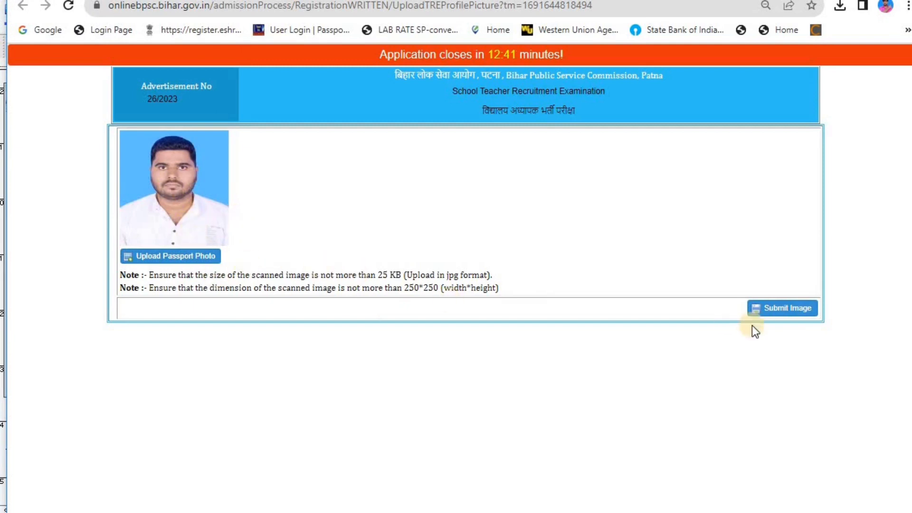
Submit the uploaded passport photo, accept the submission confirmation, and reload the candidate dashboard
{"action": "left_click", "coordinate": [773, 310]}
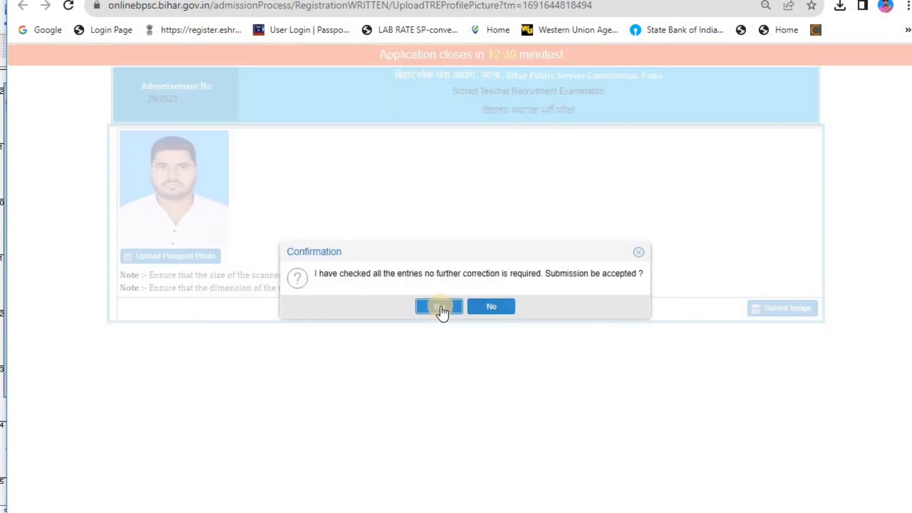
{"action": "left_click", "coordinate": [434, 307]}
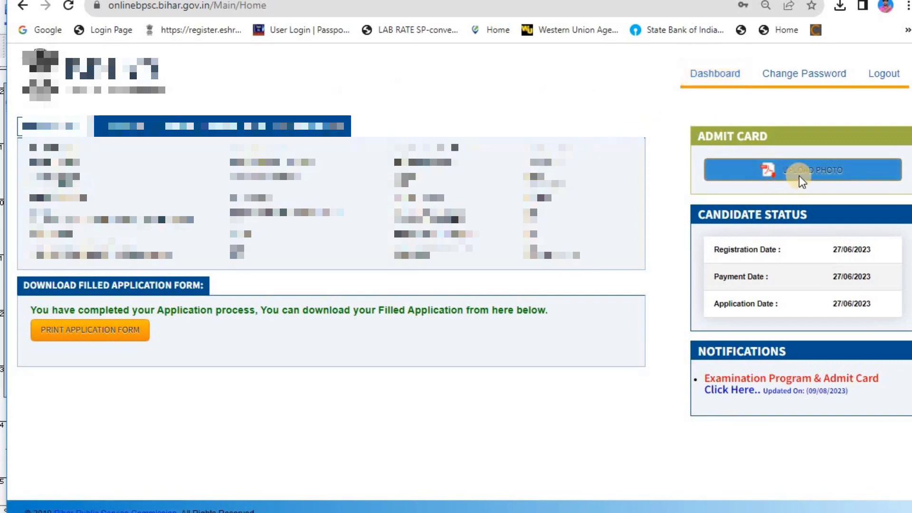
{"action": "left_click", "coordinate": [720, 80]}
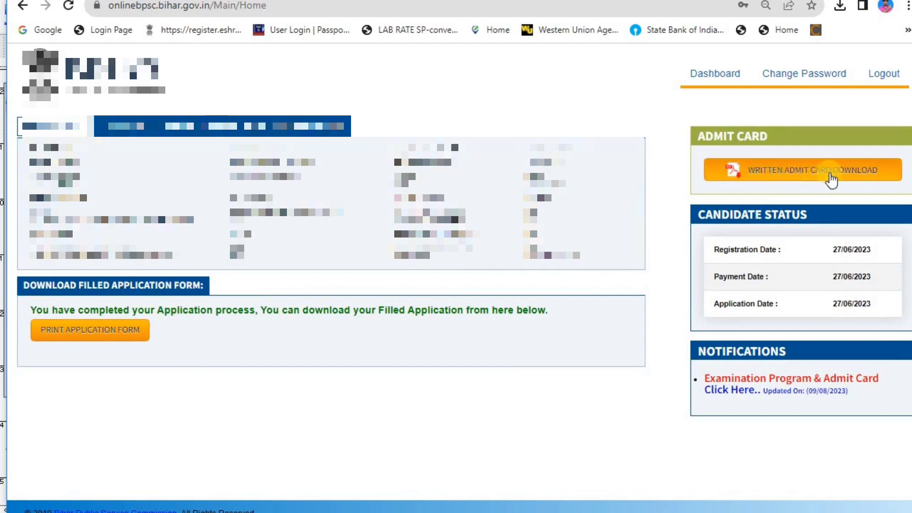
Open the written admit card download, agree to the Important Terms, enter the captcha verification code, and generate the admit card
{"action": "left_click", "coordinate": [847, 170]}
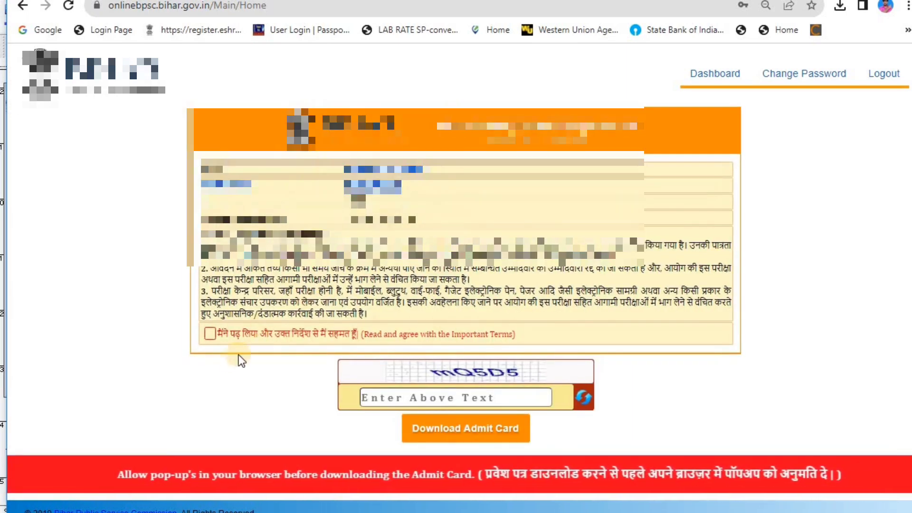
{"action": "left_click", "coordinate": [209, 334]}
{"action": "left_click", "coordinate": [409, 396]}
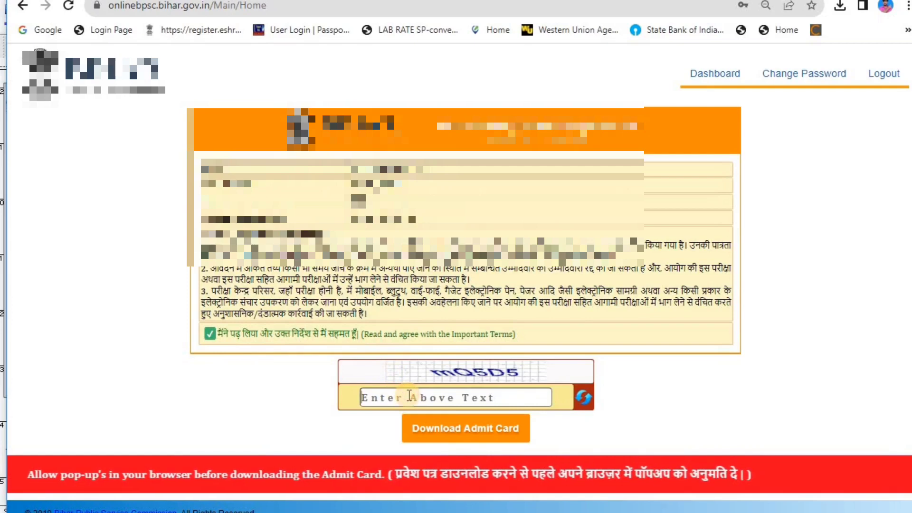
{"action": "type", "text": "m "}
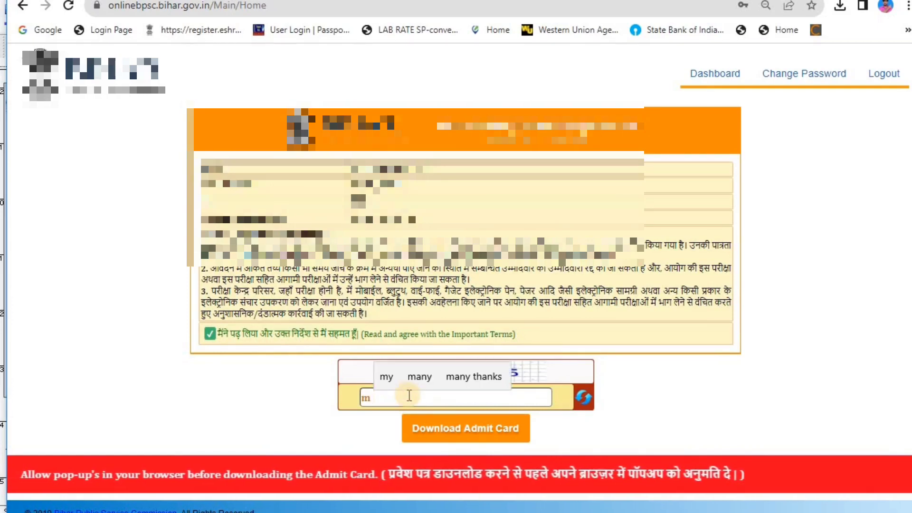
{"action": "type", "text": "Q 5 D 5"}
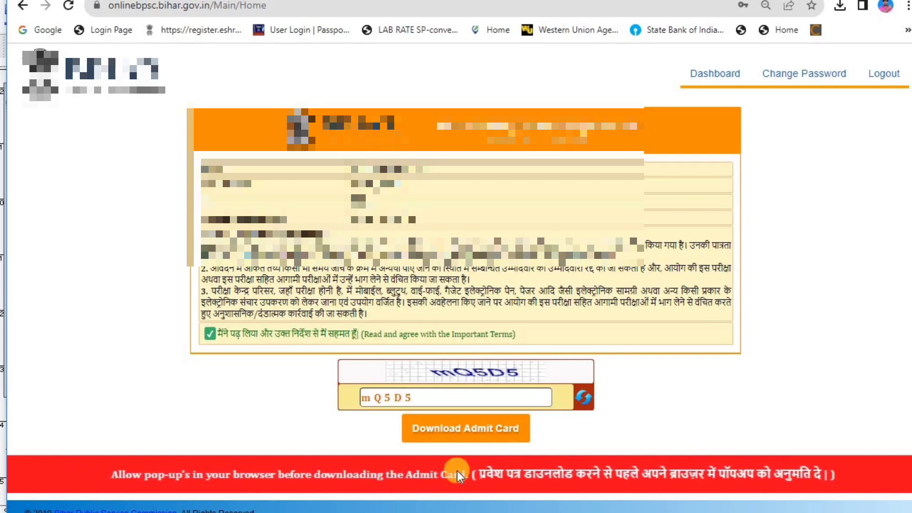
{"action": "left_click", "coordinate": [484, 430]}
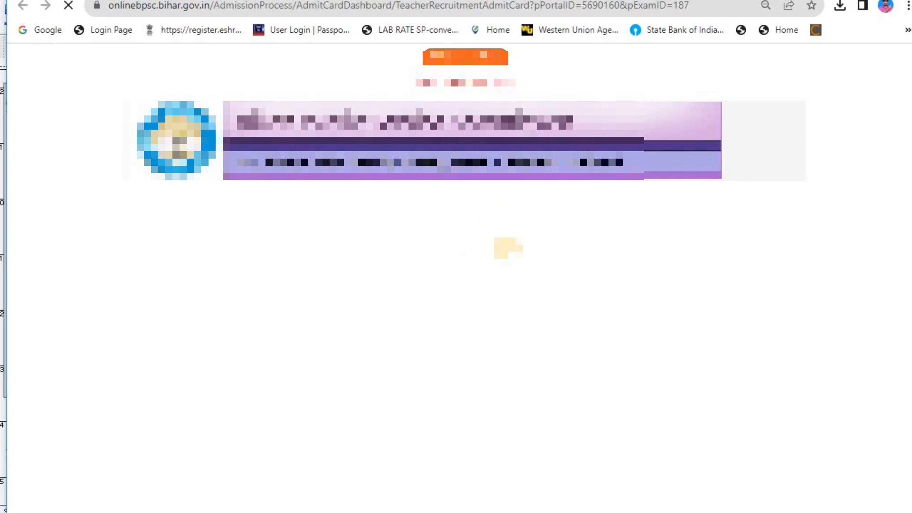
Examine the admit card's candidate details, uploaded photo, exam timetable, centre district and the instructions below them
{"action": "scroll", "coordinate": [562, 256], "scroll_direction": "up", "scroll_amount": 3}
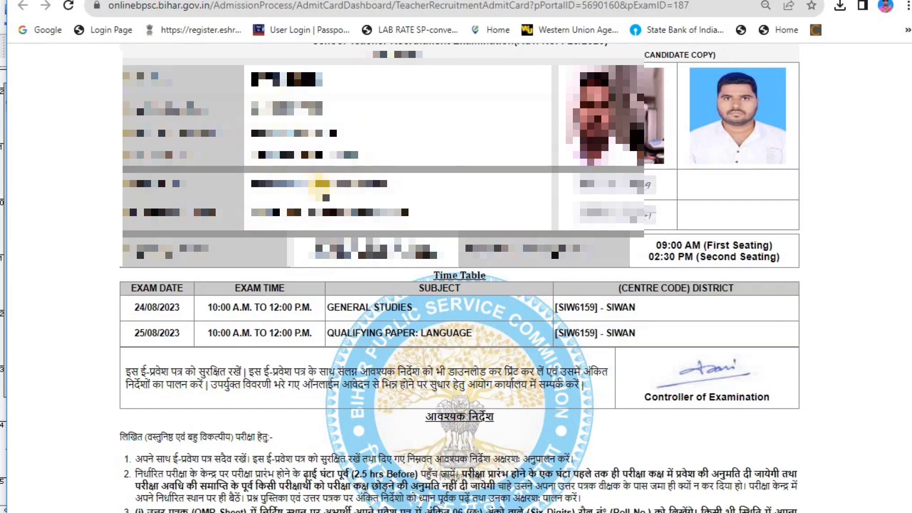
{"action": "left_click_drag", "start_coordinate": [246, 219], "coordinate": [562, 203]}
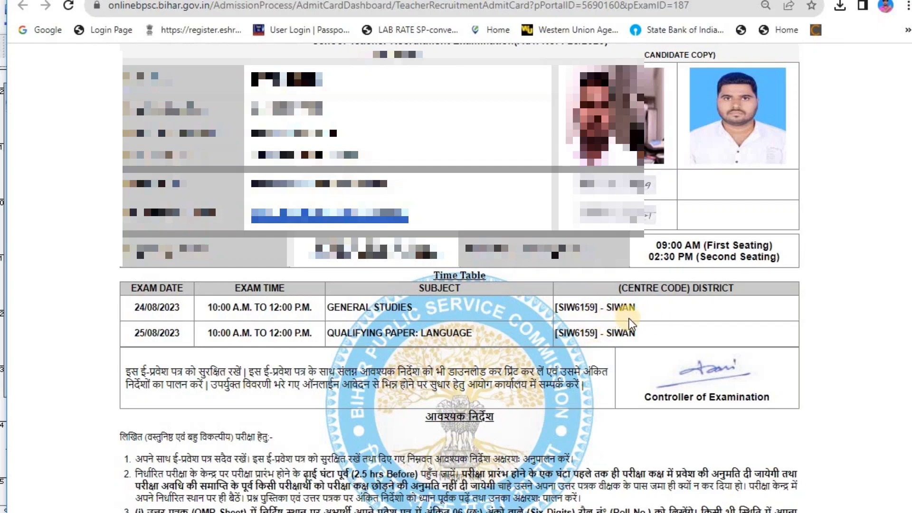
{"action": "left_click_drag", "start_coordinate": [660, 308], "coordinate": [554, 311]}
{"action": "left_click", "coordinate": [651, 312]}
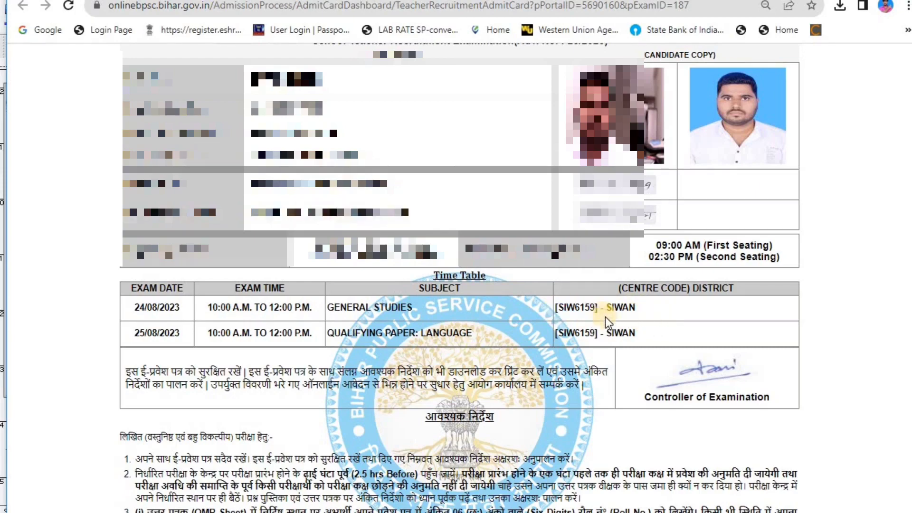
{"action": "scroll", "coordinate": [658, 319], "scroll_direction": "down", "scroll_amount": 2}
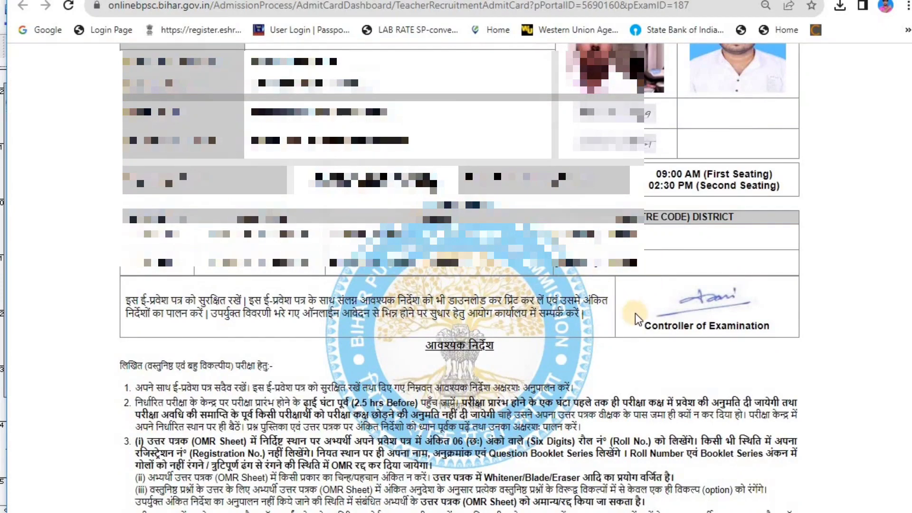
{"action": "scroll", "coordinate": [636, 314], "scroll_direction": "down", "scroll_amount": 2}
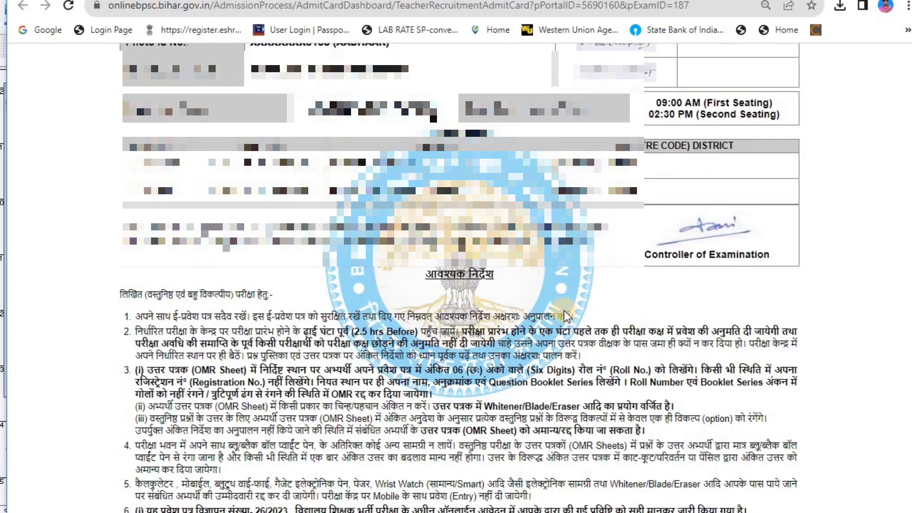
{"action": "scroll", "coordinate": [564, 310], "scroll_direction": "down", "scroll_amount": 4}
{"action": "scroll", "coordinate": [563, 287], "scroll_direction": "up", "scroll_amount": 10}
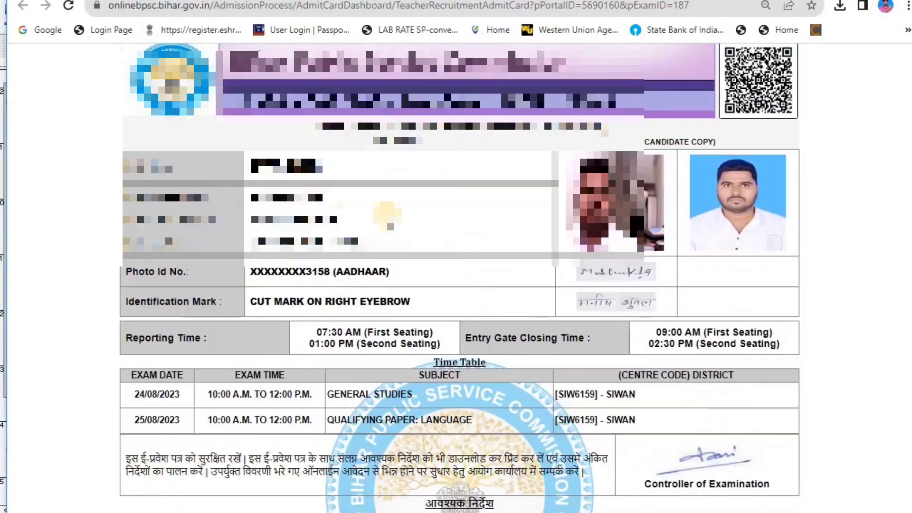
{"action": "scroll", "coordinate": [507, 282], "scroll_direction": "down", "scroll_amount": 3}
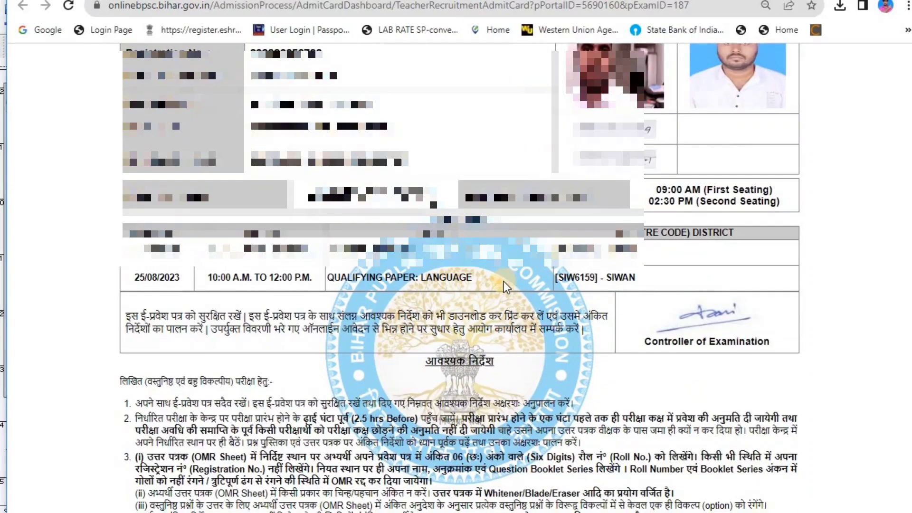